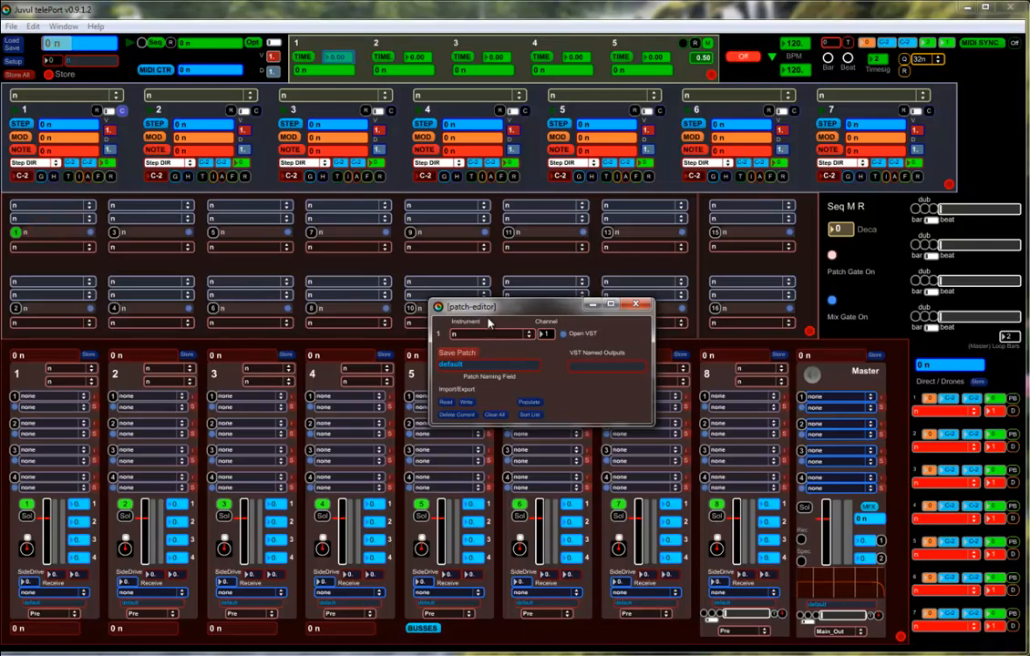
Load the Bazille instrument into slot 1 and check that its plug-in window opens from the patch editor and from the slot
click(526, 336)
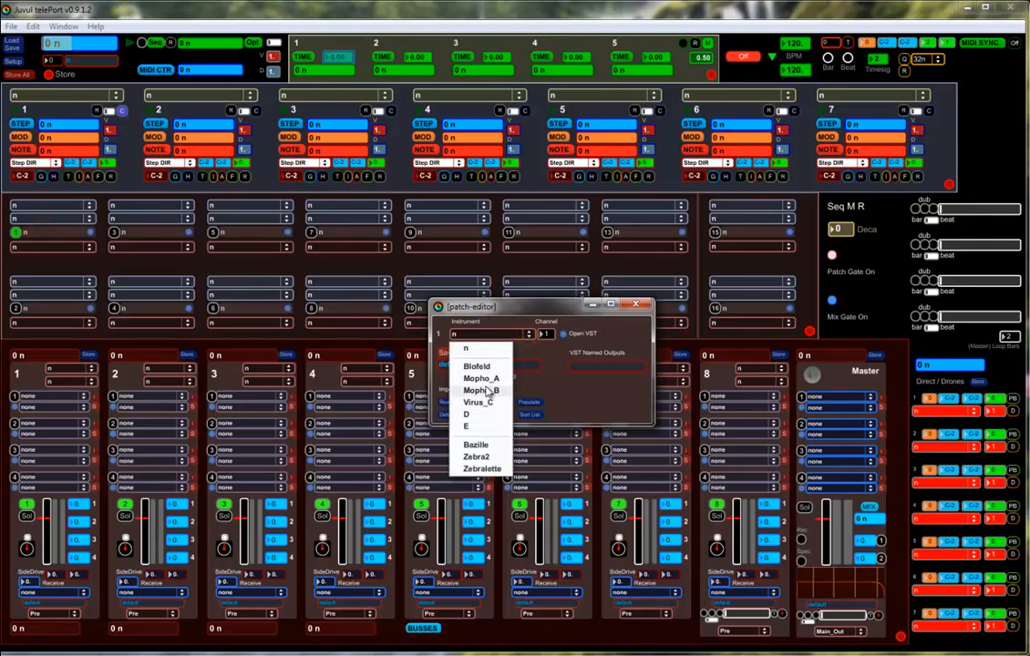
click(476, 444)
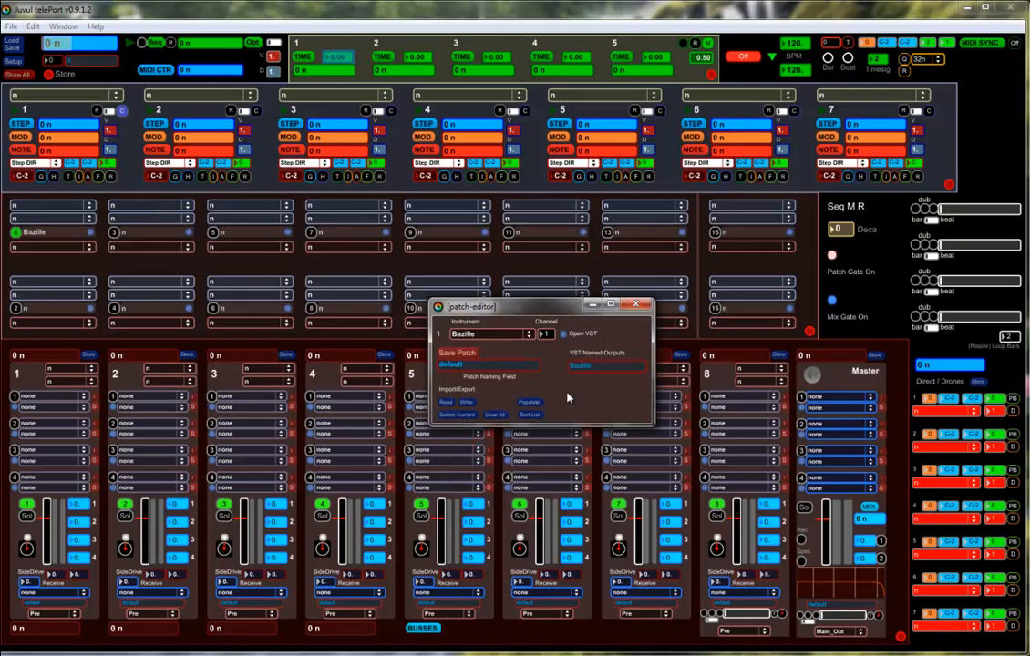
click(563, 333)
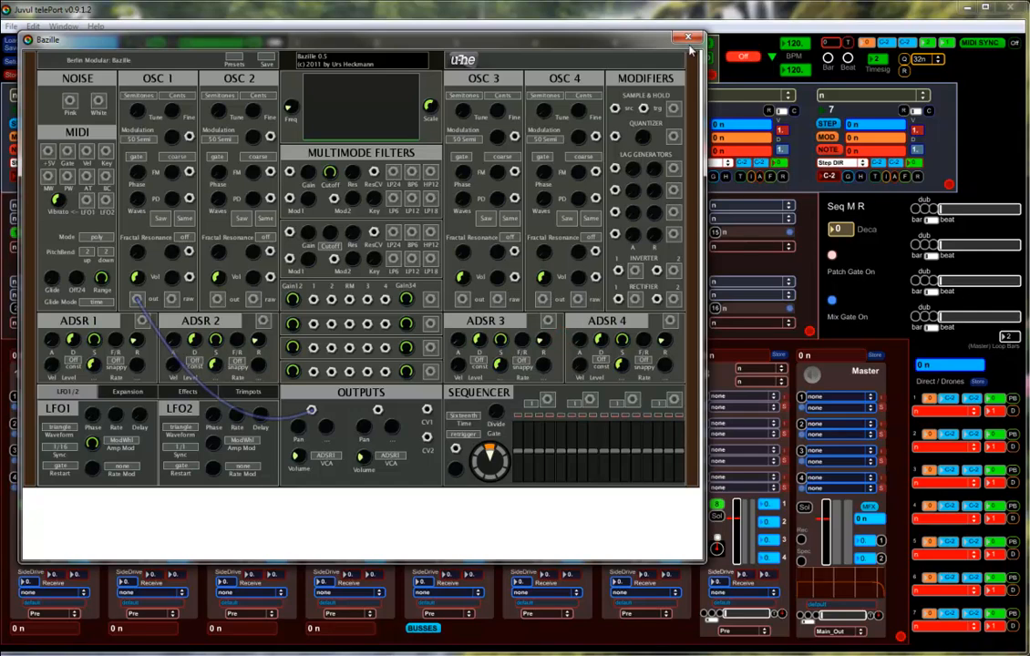
click(563, 333)
click(635, 306)
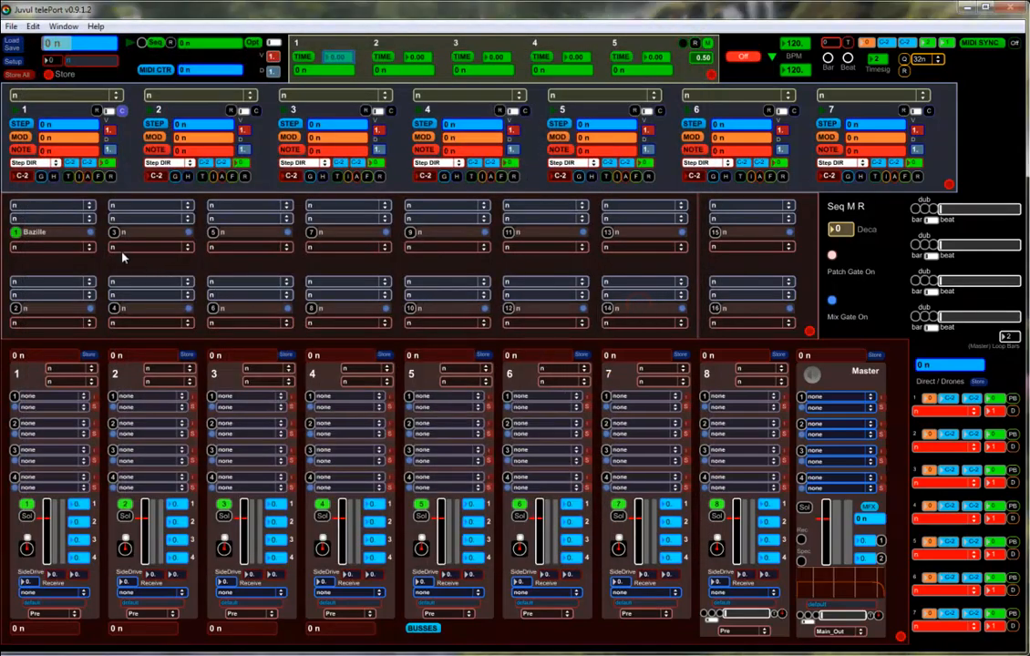
click(90, 235)
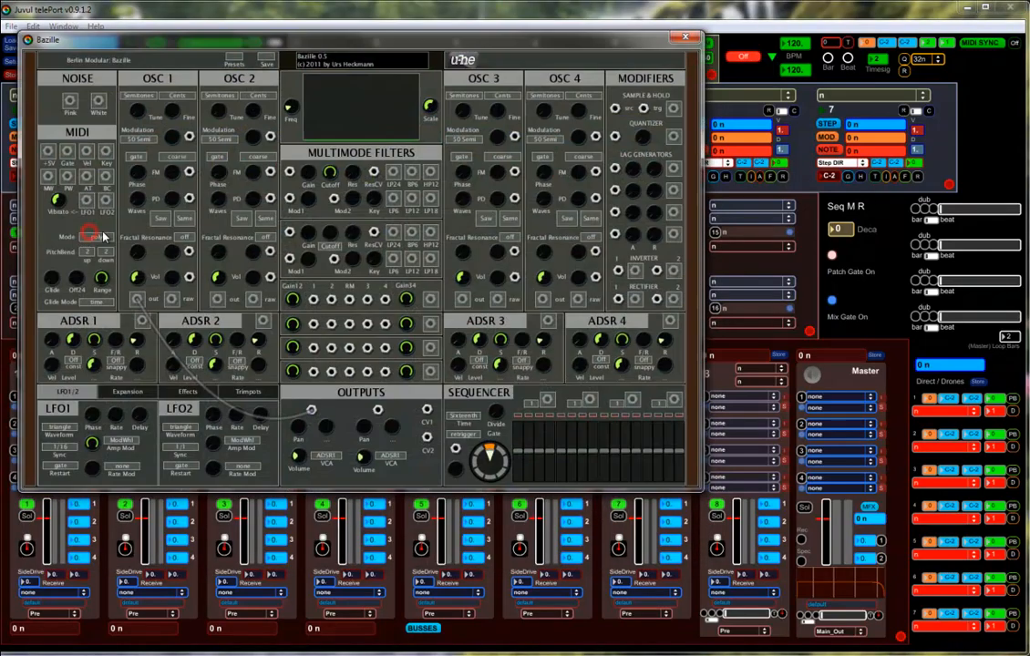
click(685, 39)
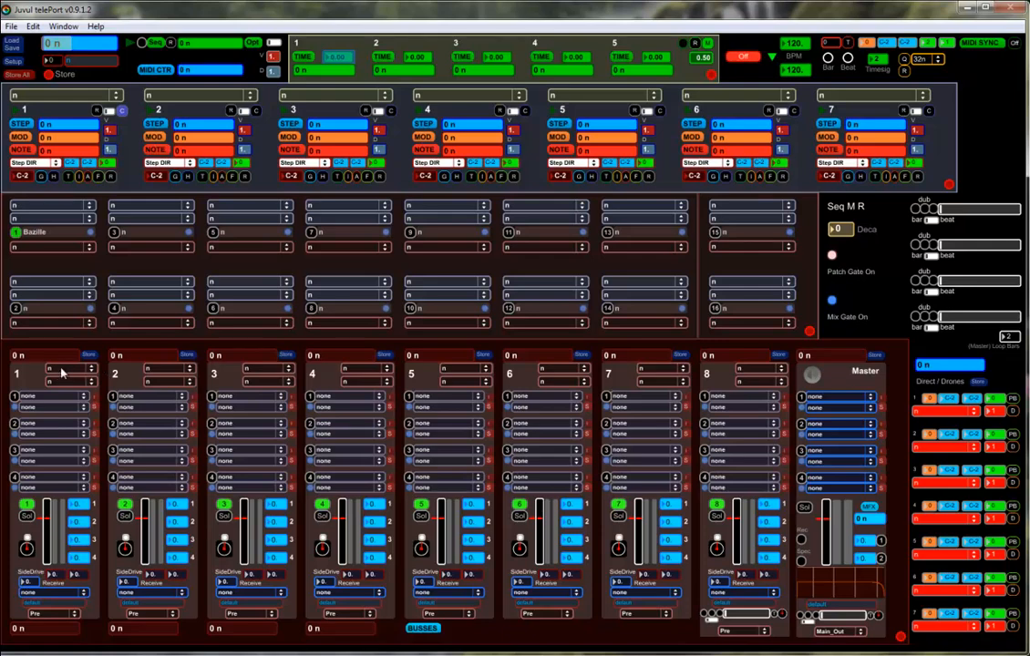
Set mixer channel 1's first input to 1 Bazille and direct/drone row 1's destination to vst 1 Bazille
click(89, 370)
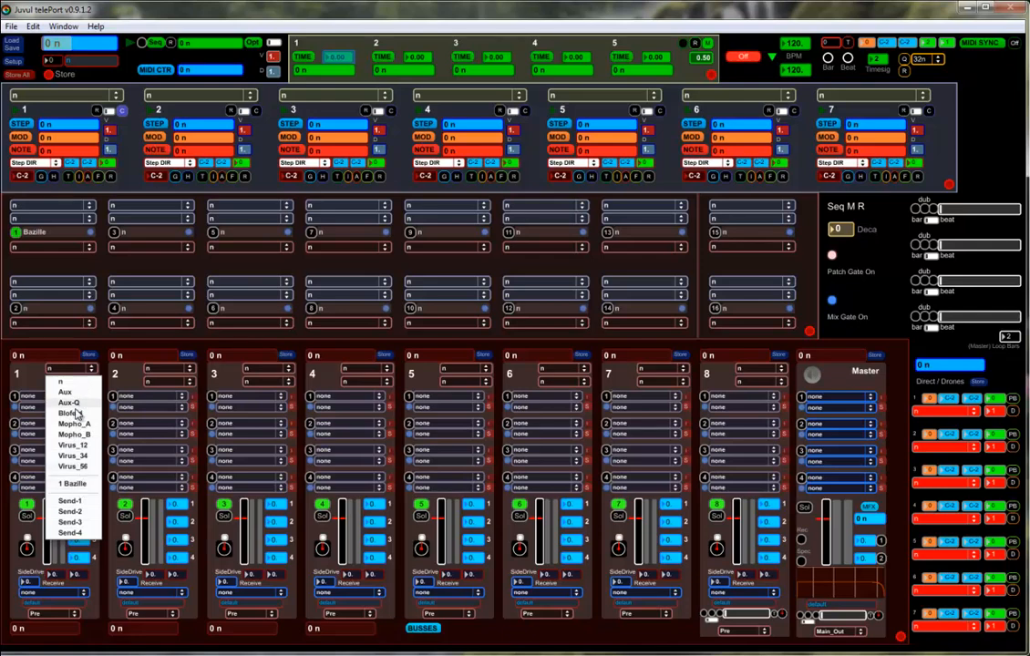
click(78, 484)
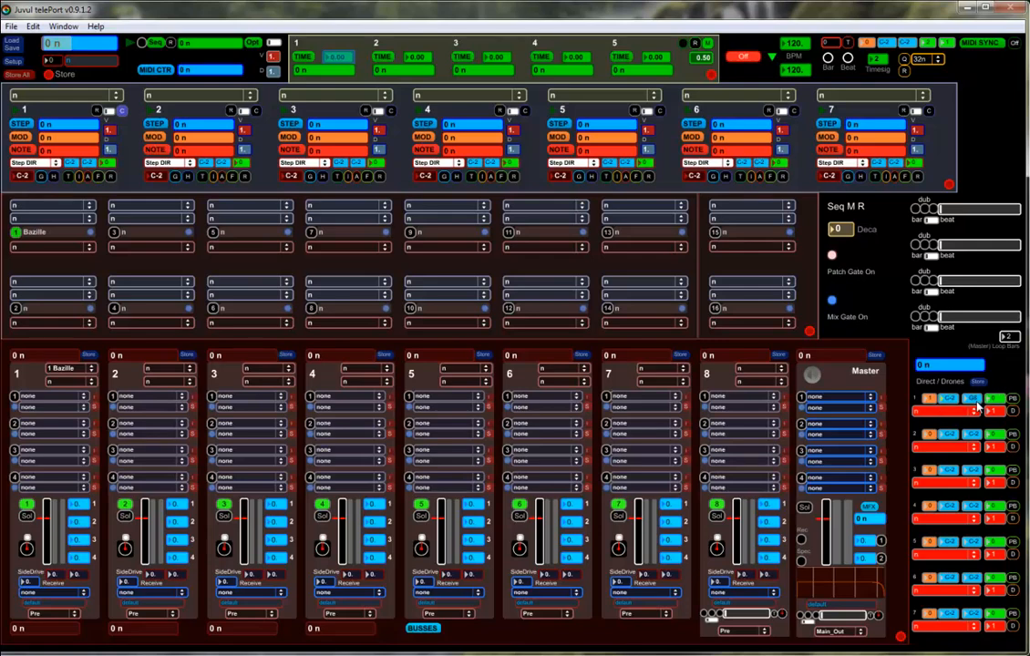
click(972, 415)
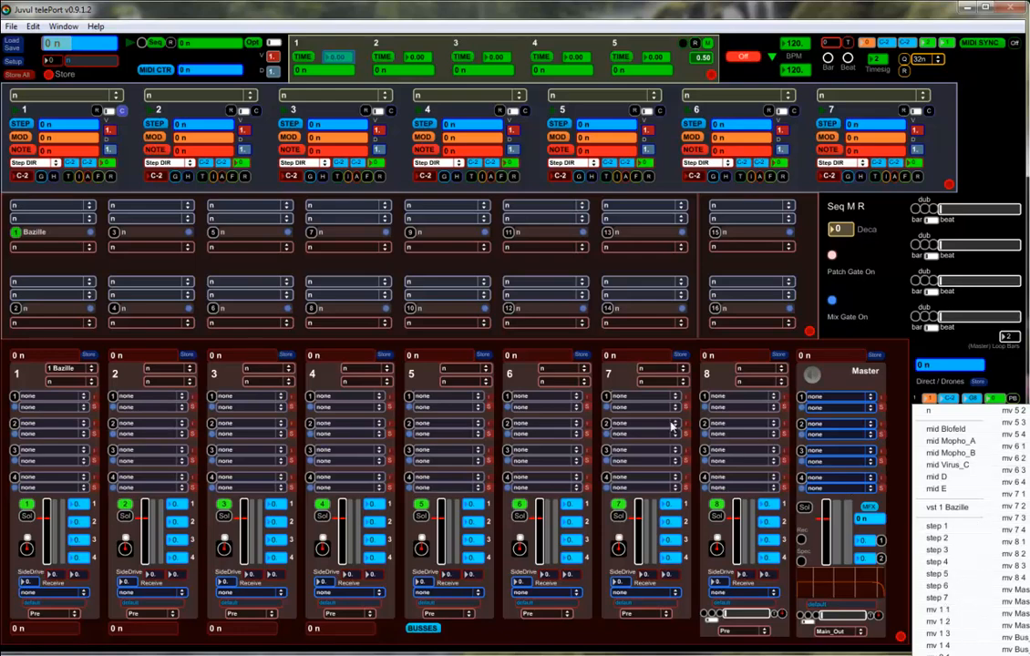
click(949, 509)
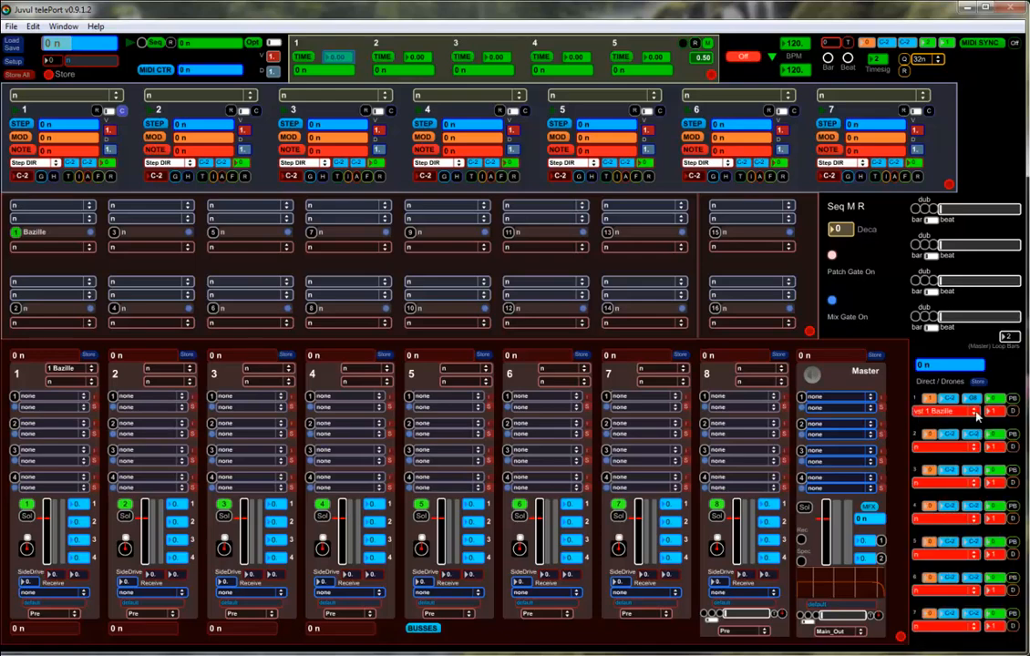
Switch on the master audio and set direct/drone row 2's destination to vst 1 Bazille, toggling that row's PB option
click(1003, 369)
click(813, 375)
click(971, 447)
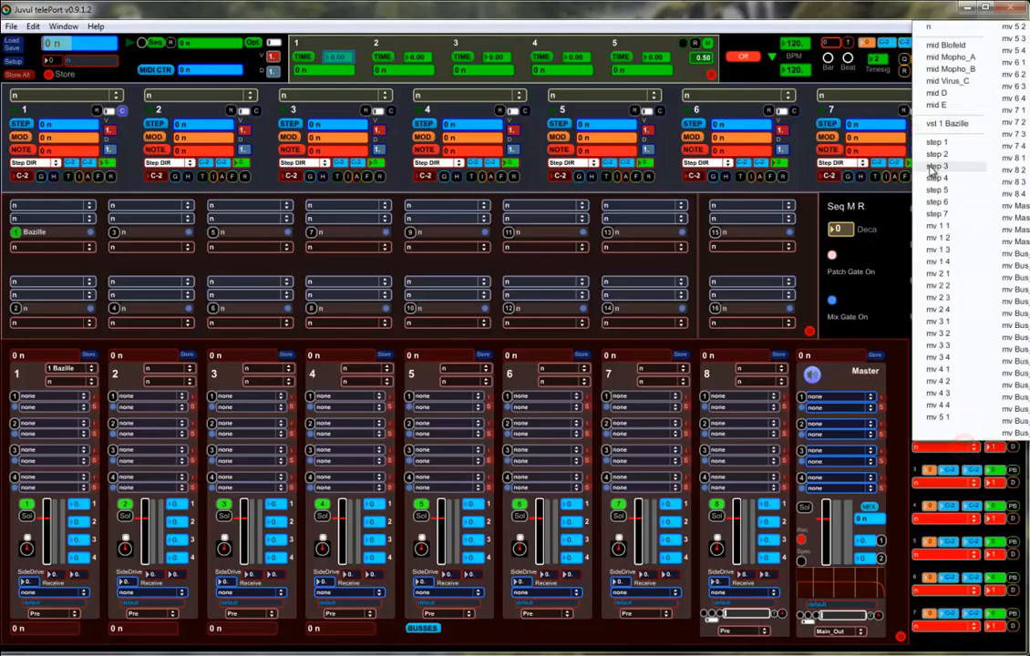
click(947, 123)
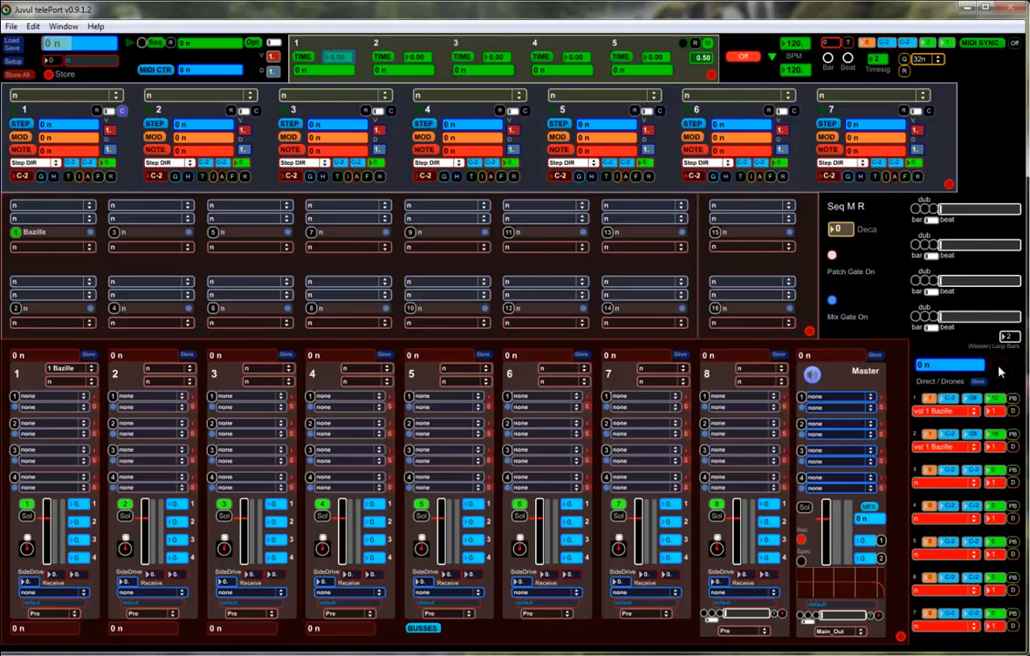
click(1014, 436)
Record and overdub a loop in the first looper
click(917, 209)
click(916, 210)
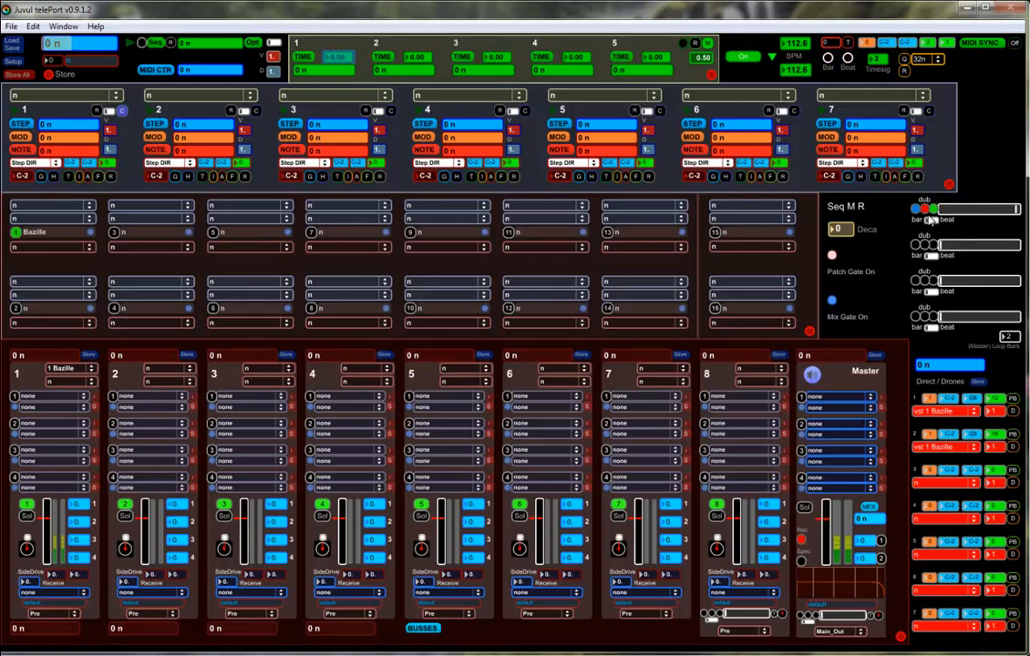
click(925, 211)
Store the current direct/drone settings as preset 1 named fifth and close the preset window
click(978, 383)
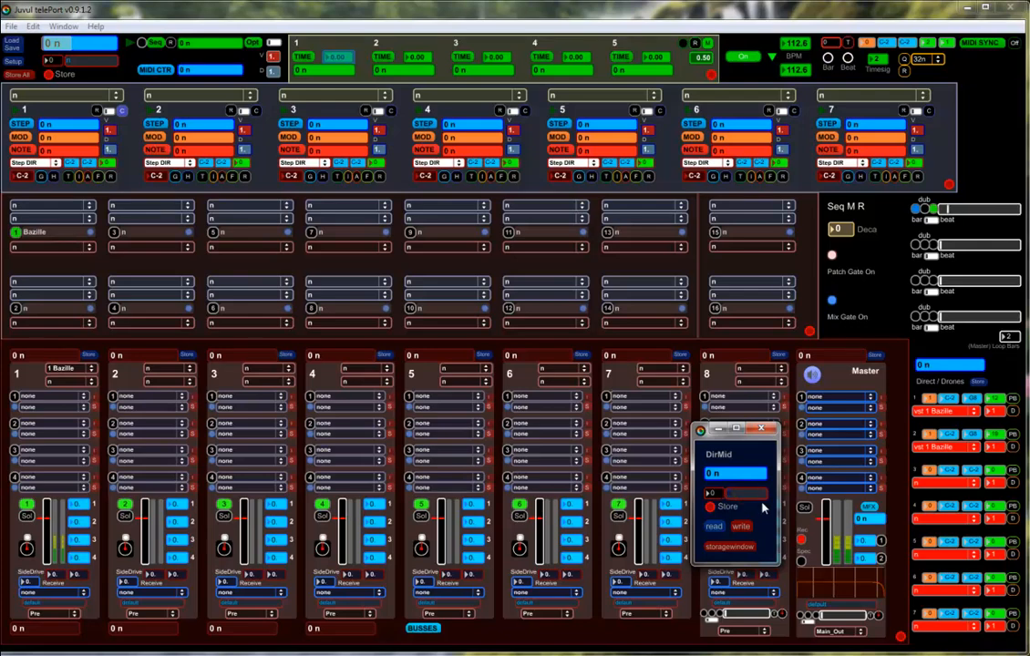
text(fifth)
drag(714, 494, 714, 489)
click(710, 510)
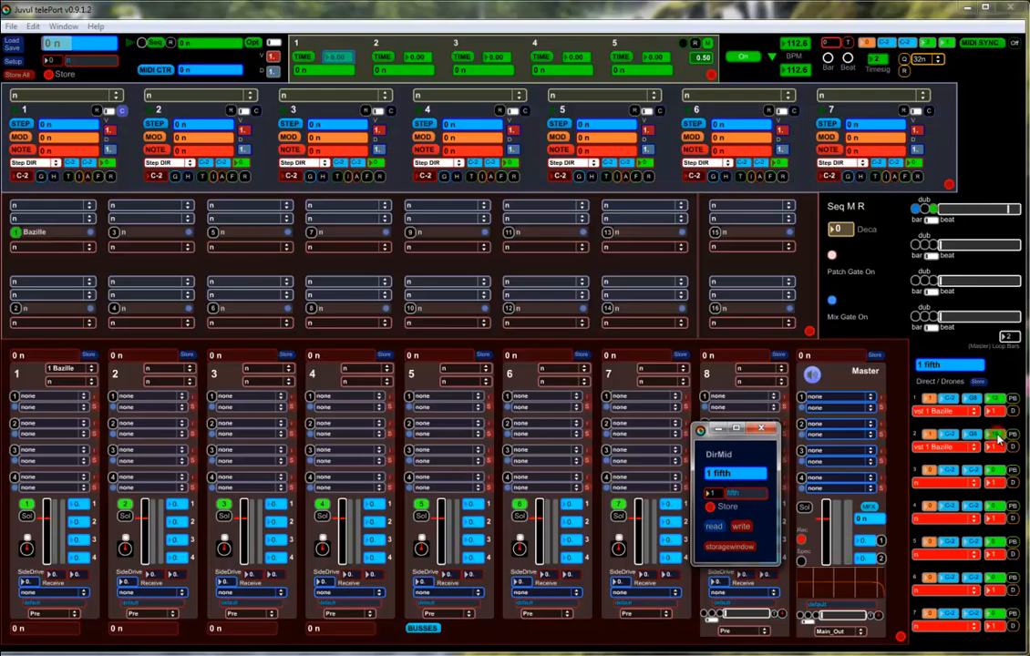
click(762, 429)
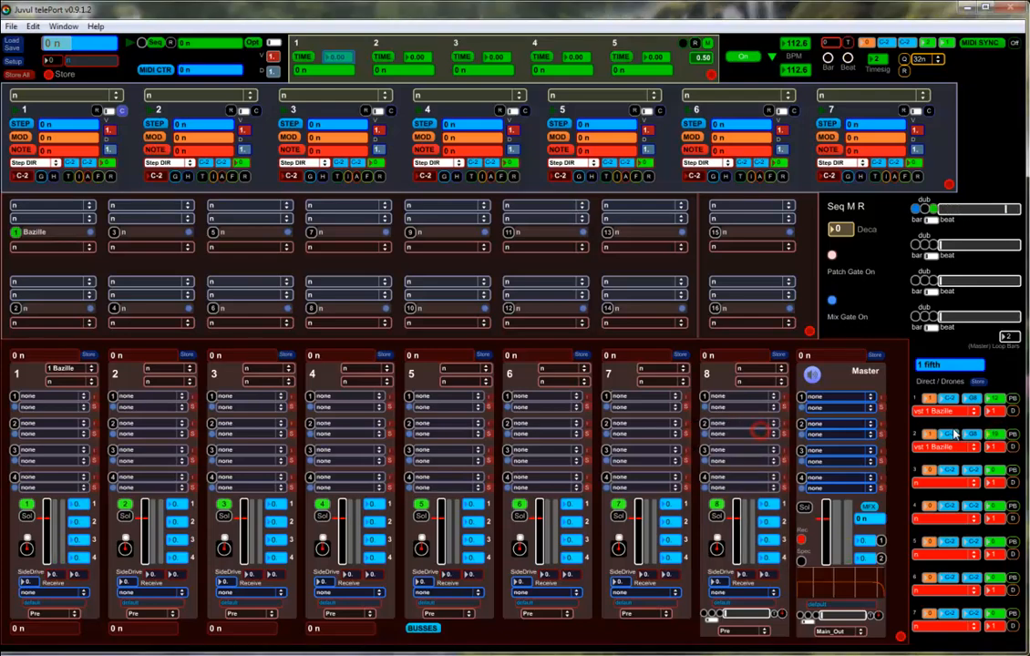
Set direct/drone row 2's transposition to 24 and store the settings as preset 2 named octave
click(995, 435)
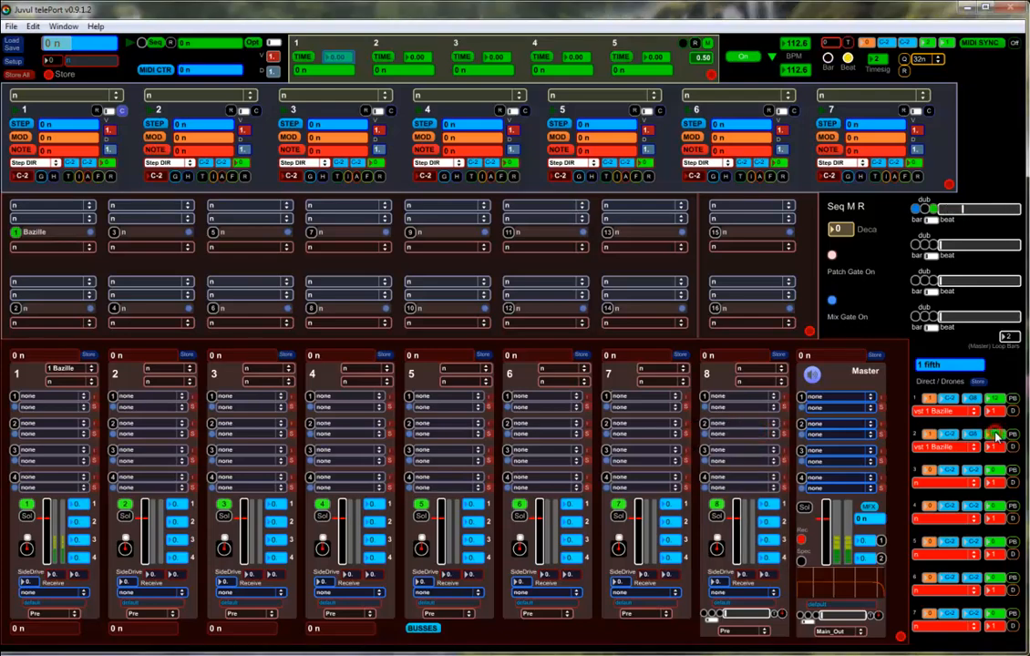
click(978, 382)
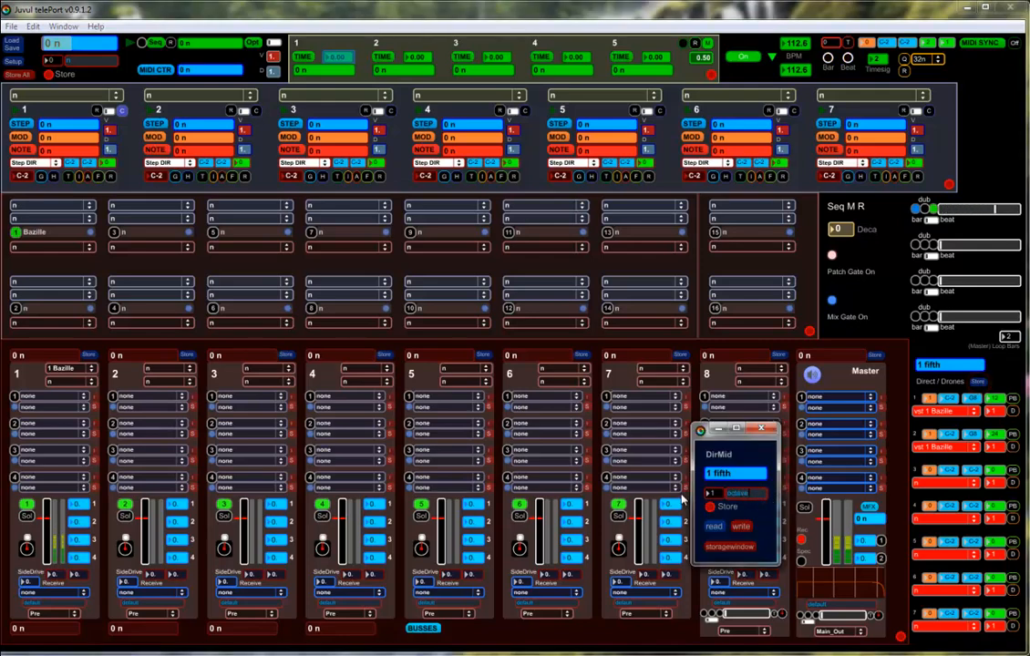
drag(713, 496, 718, 498)
click(711, 505)
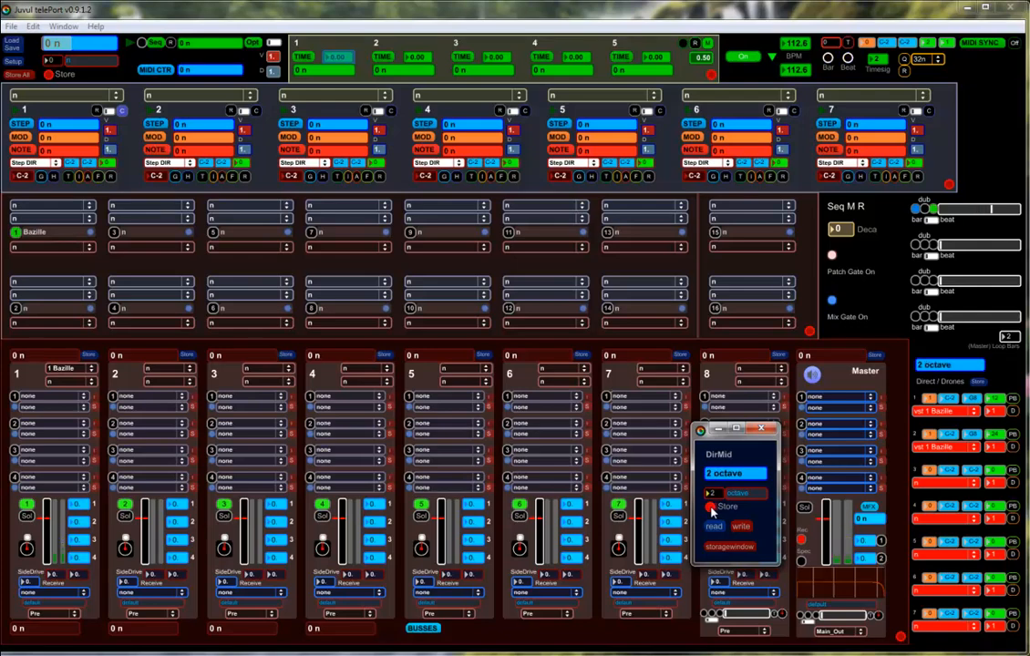
click(768, 426)
Recall the direct/drone preset 1 fifth
click(962, 364)
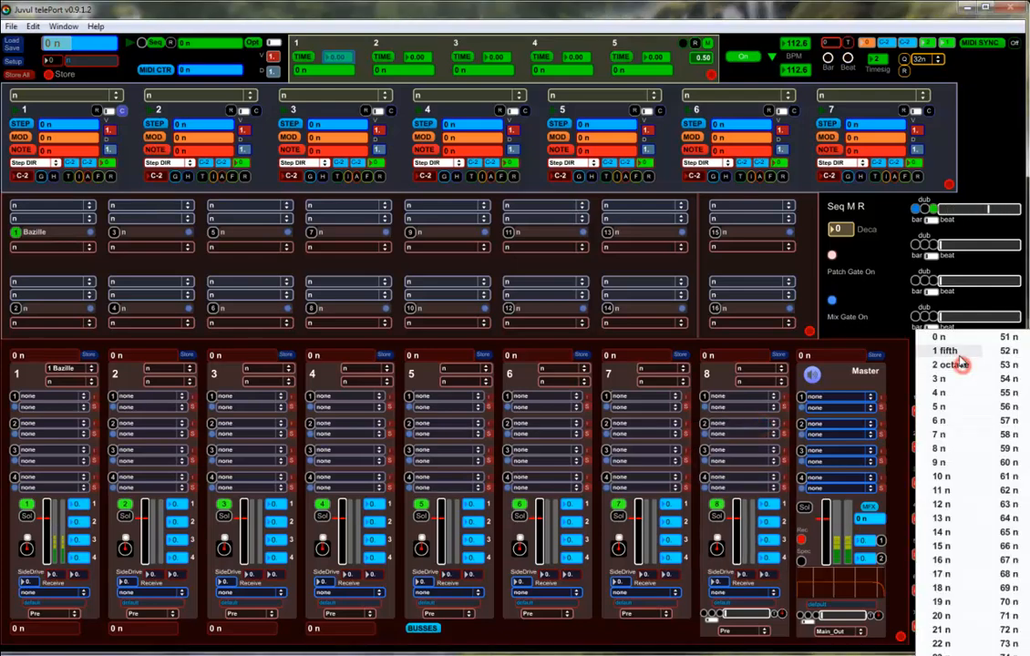
click(957, 351)
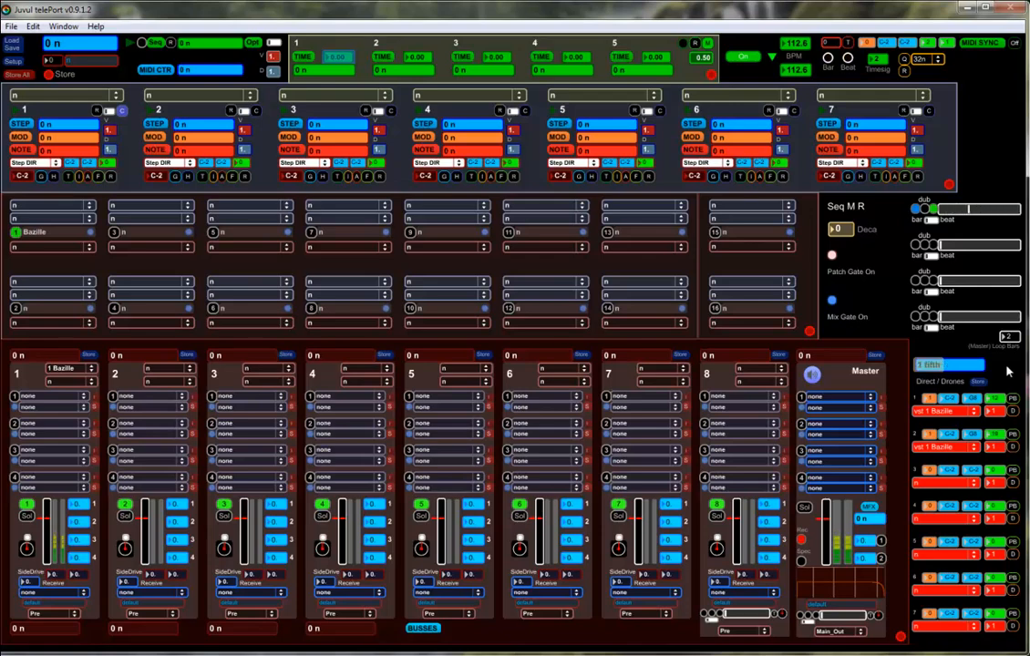
Record a loop in the second looper and switch the direct/drone preset to 2 octave
click(915, 246)
click(924, 245)
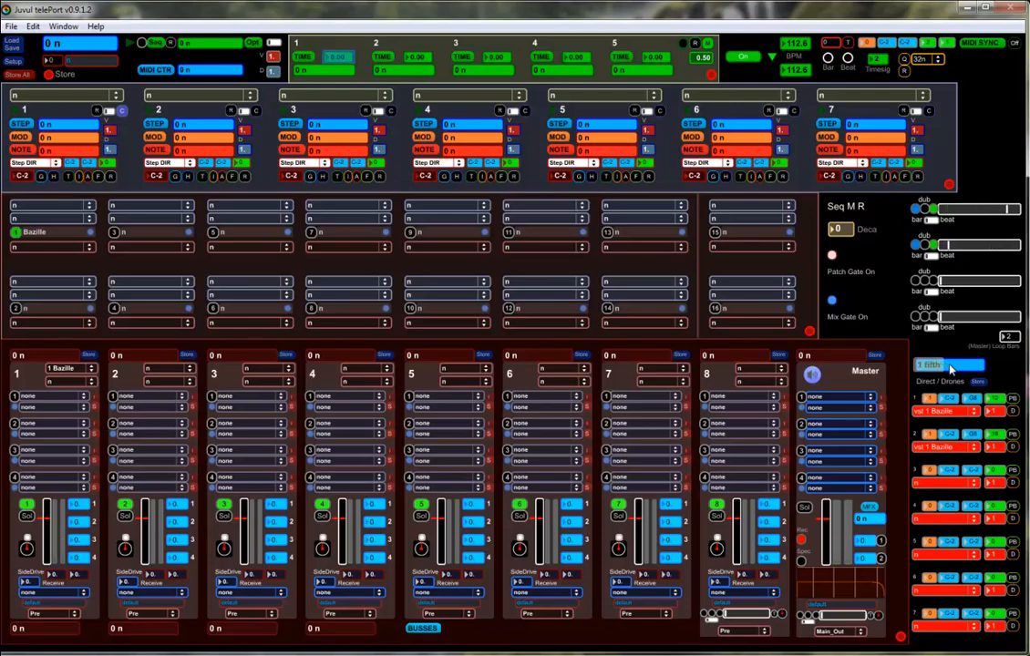
drag(949, 365, 950, 363)
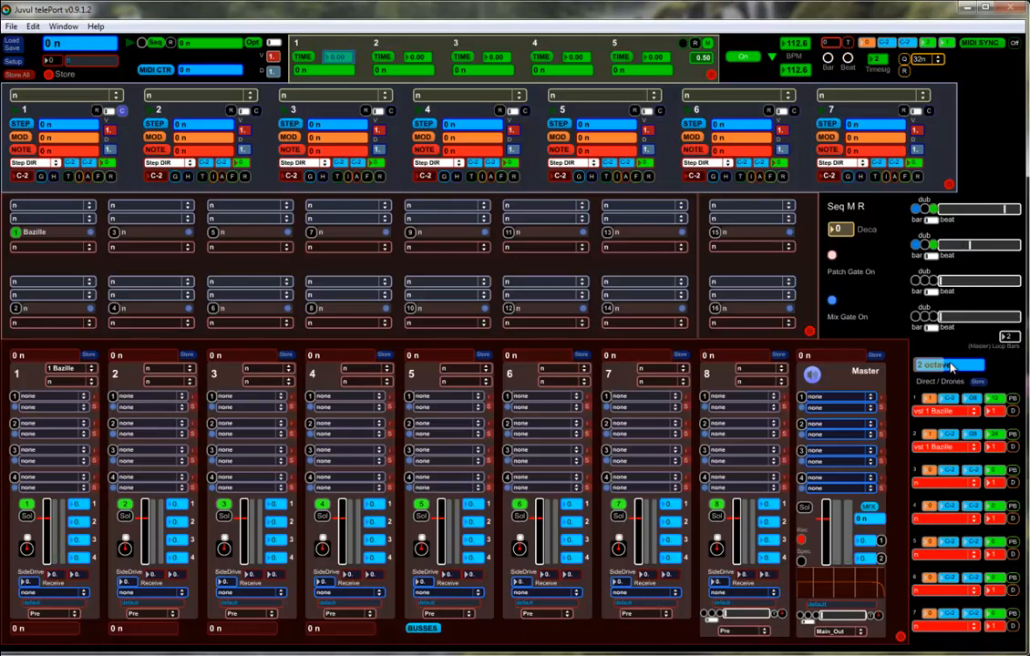